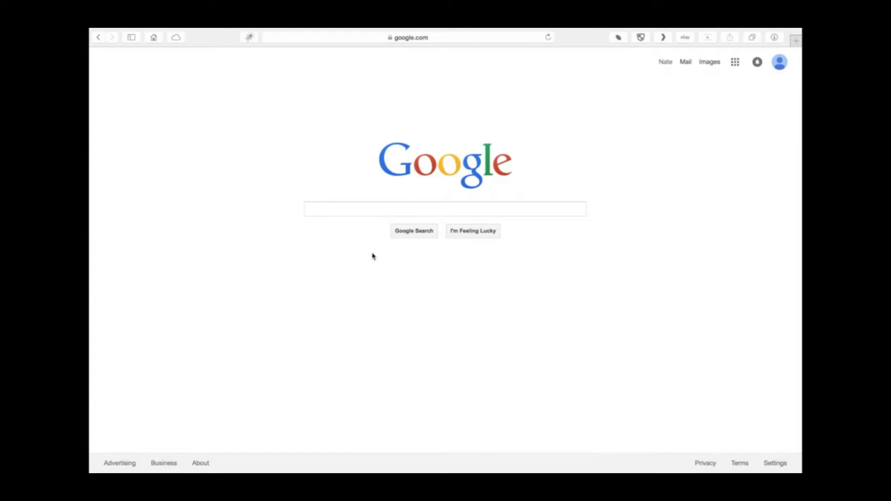
Load start.qnap.com in Safari from the address bar.
click(376, 37)
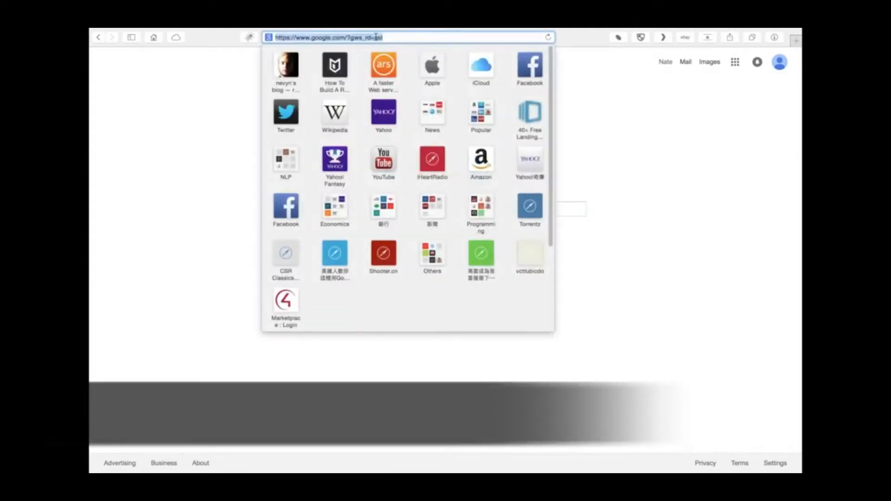
text(start.q)
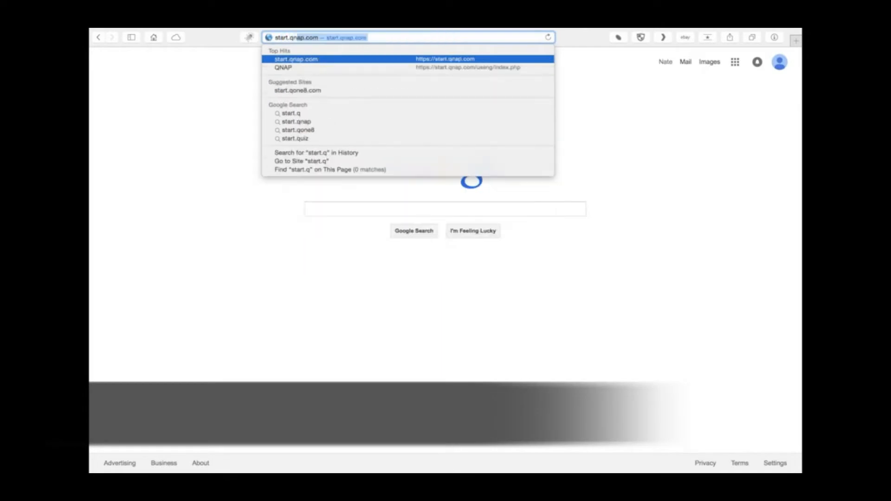
text(nap.com)
key(Return)
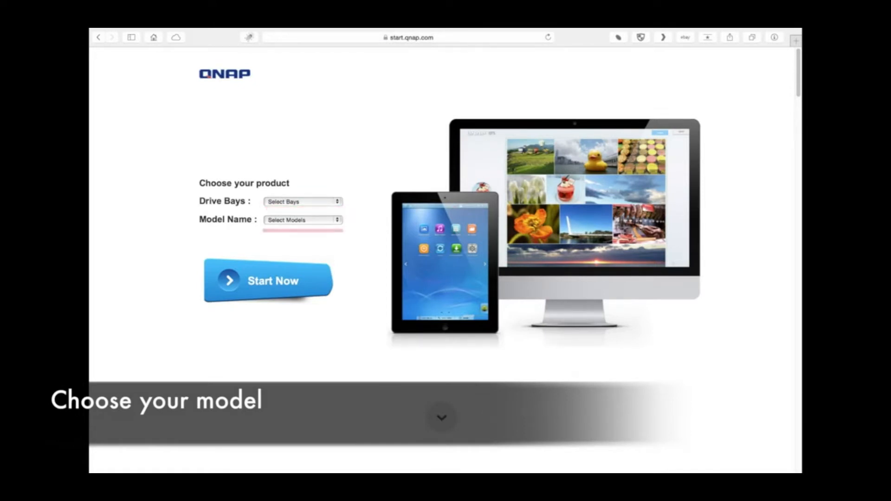
Select 2-Bay and model TS-231+ in the product chooser and start its setup guide.
click(333, 203)
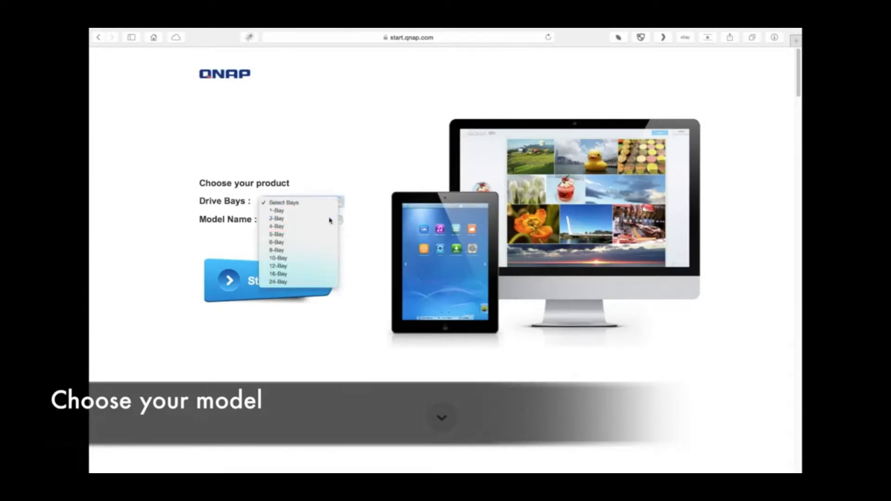
click(330, 219)
click(337, 222)
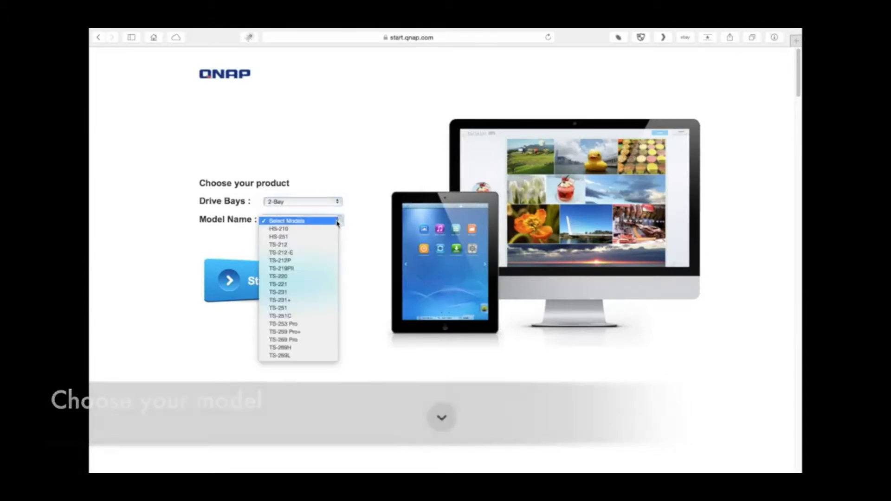
click(324, 300)
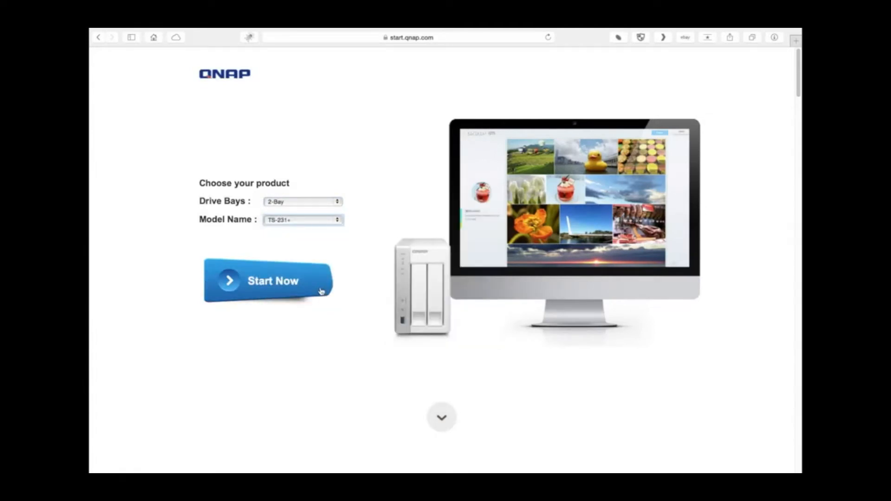
click(282, 288)
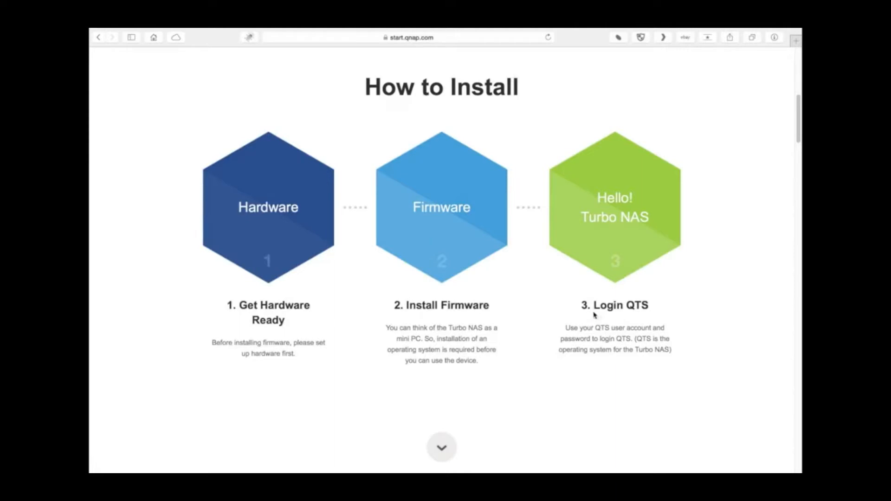
Open Get Hardware Ready, continue past the four setup cards, and scroll to Install firmware.
click(266, 221)
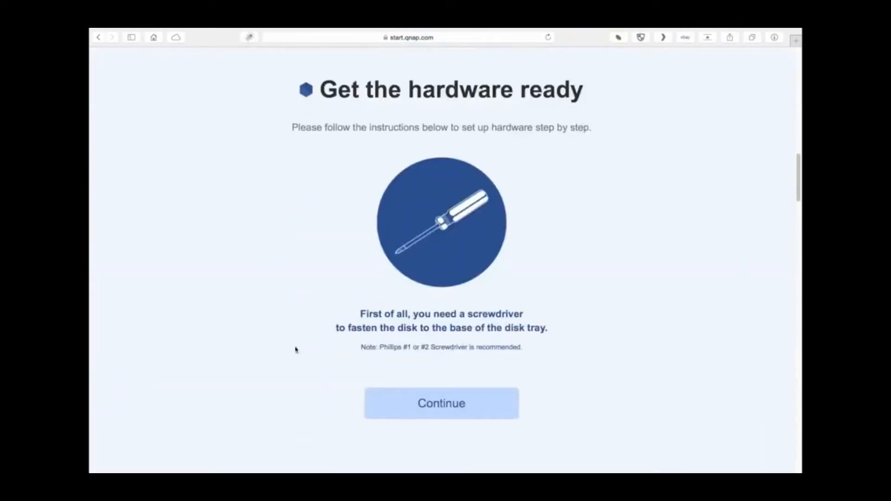
click(408, 412)
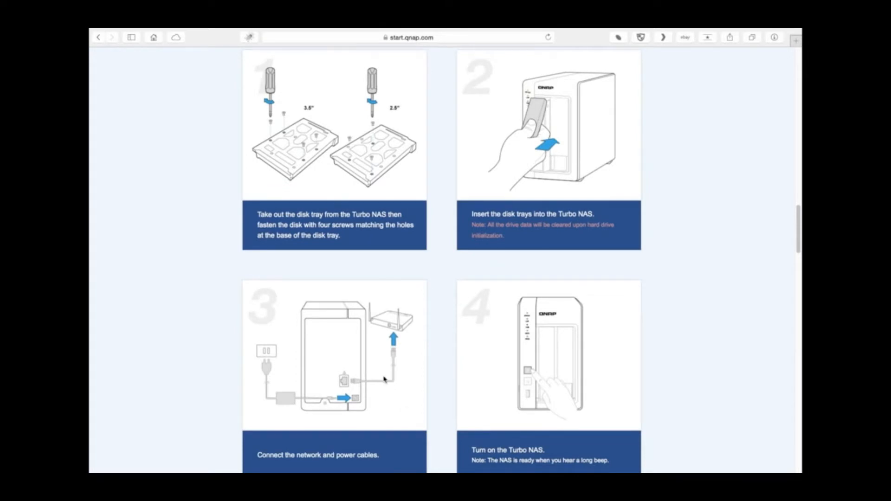
scroll(384, 379, down, 1)
scroll(383, 380, down, 2)
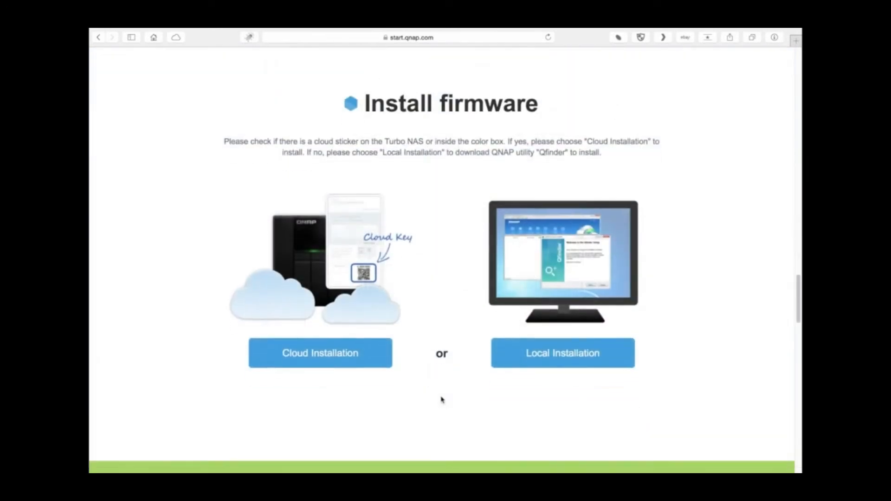
Choose Cloud Installation and scroll to the Find Cloud Key and Start Cloud Installation instructions.
scroll(439, 399, down, 2)
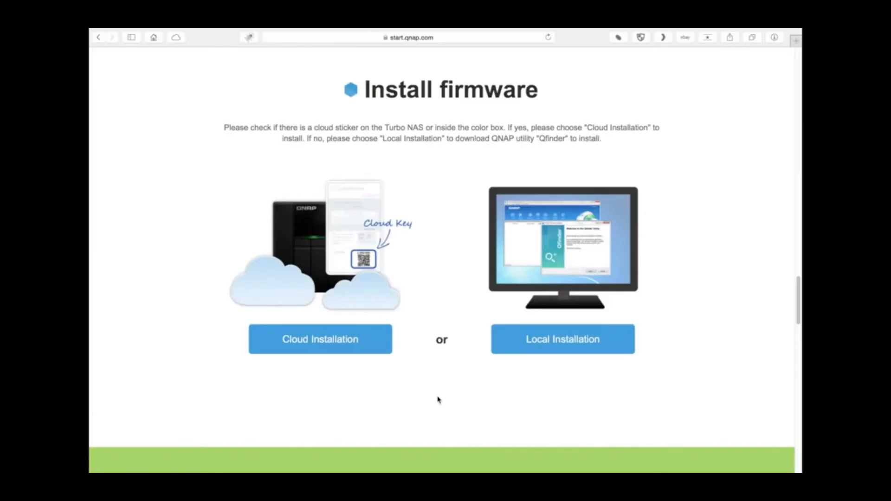
click(352, 344)
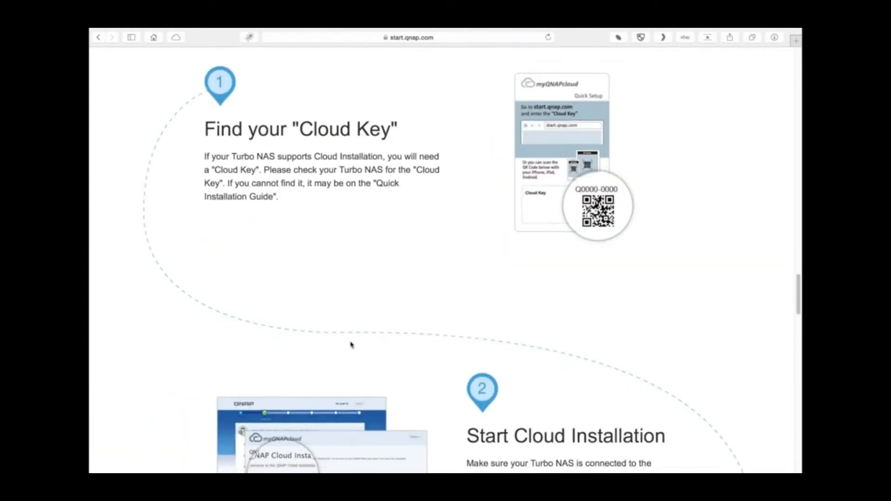
scroll(351, 345, down, 1)
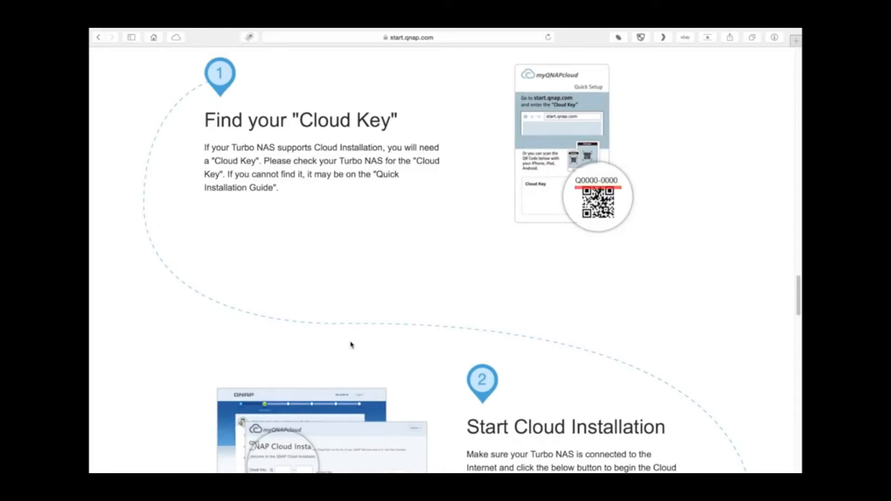
scroll(352, 344, down, 2)
scroll(351, 344, down, 3)
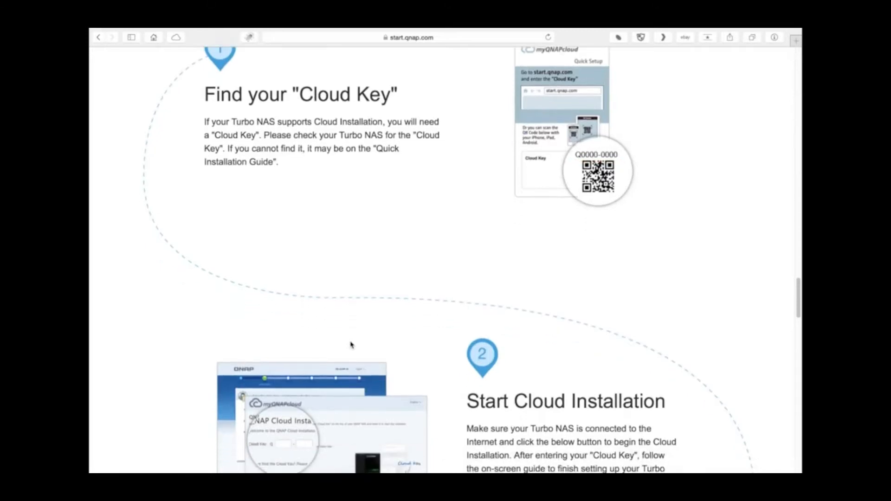
scroll(351, 345, down, 5)
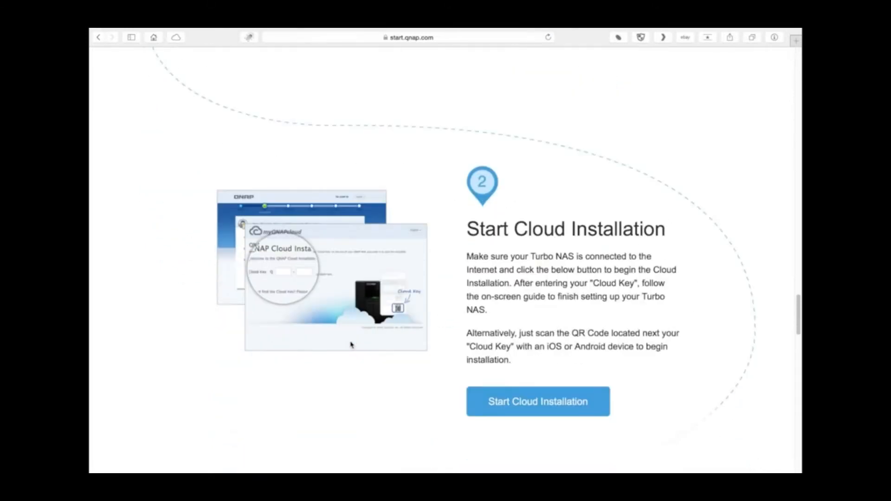
scroll(351, 345, down, 1)
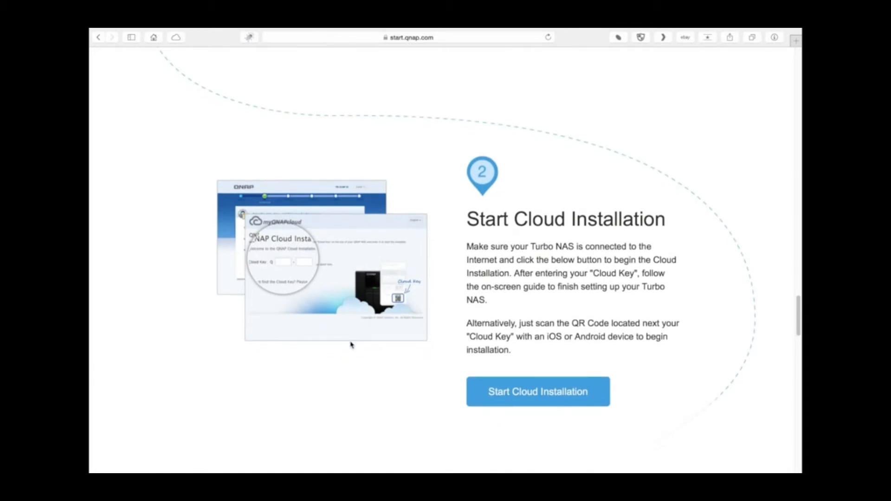
Open Start Cloud Installation and submit the NAS's Cloud Key to connect the TS-231+.
click(525, 394)
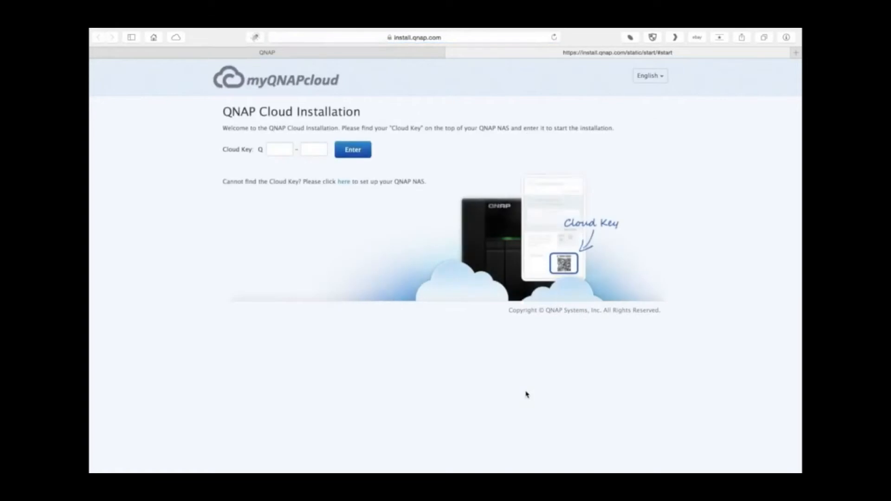
click(275, 154)
click(353, 150)
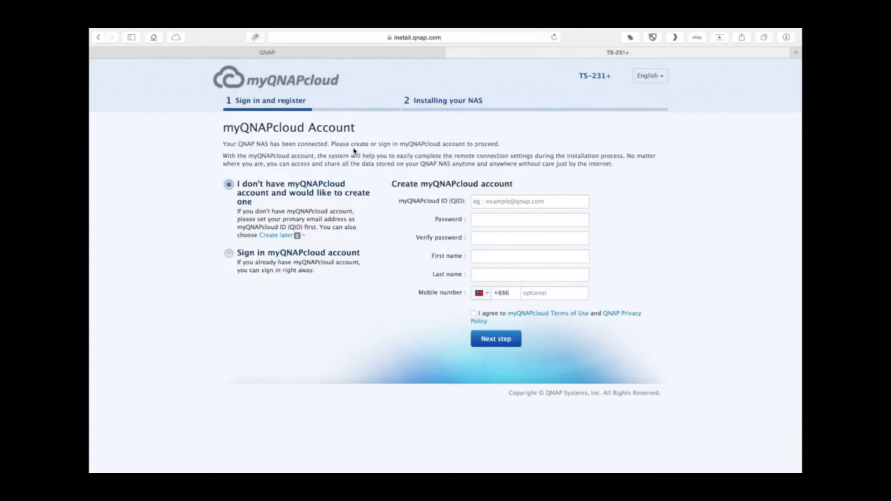
Skip myQNAPcloud account creation and start the automatic firmware installation.
click(284, 237)
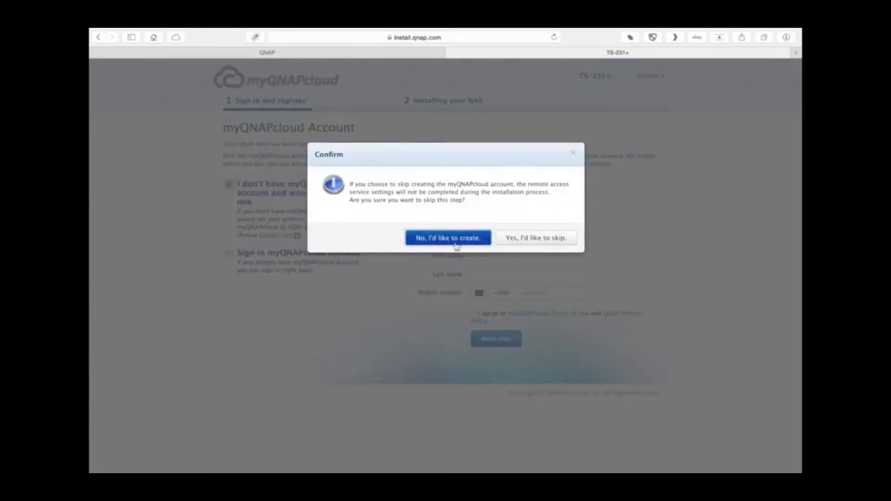
click(510, 247)
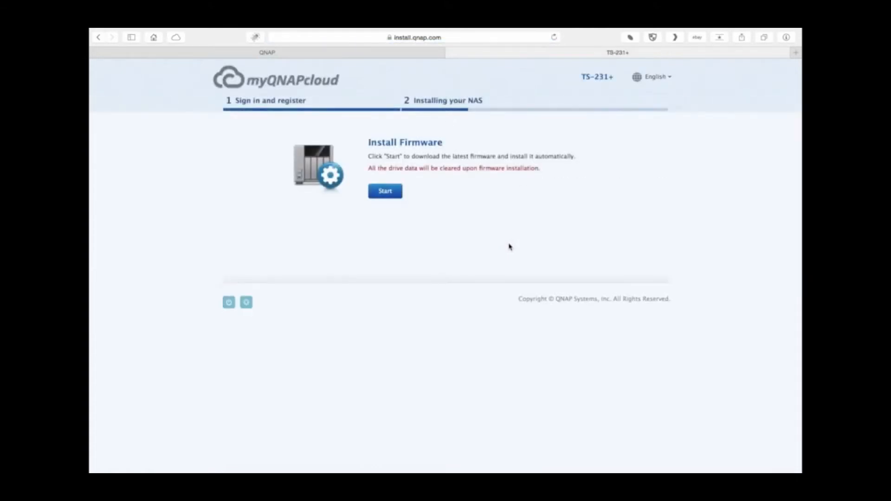
click(382, 193)
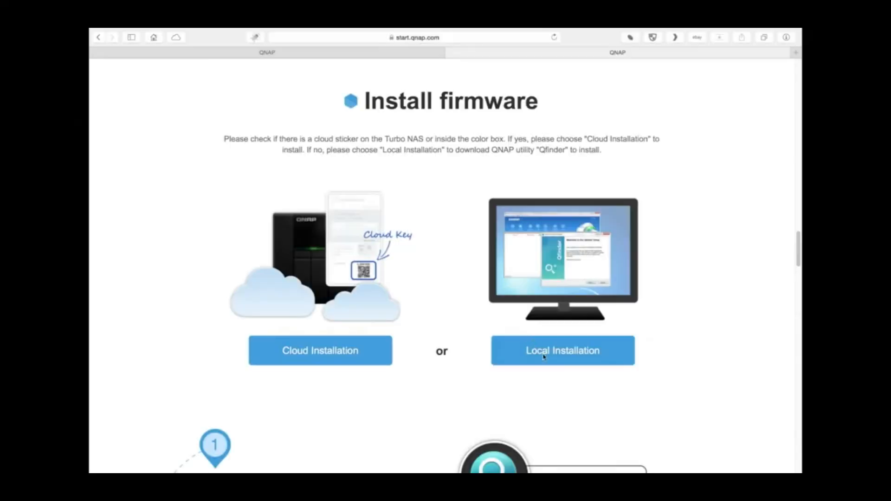
Switch to Local Installation to reach the Download Qfinder step.
click(554, 354)
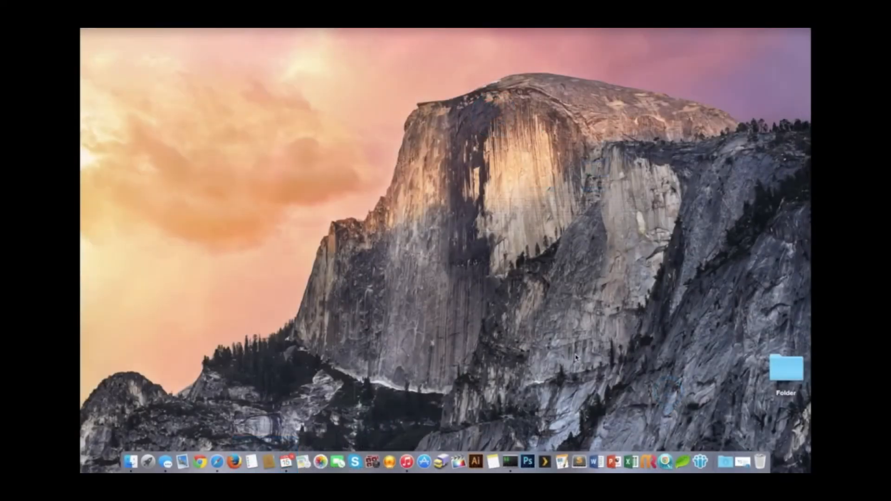
Open the downloaded Qfinder disk image, accept its license, and launch the installer package.
click(726, 462)
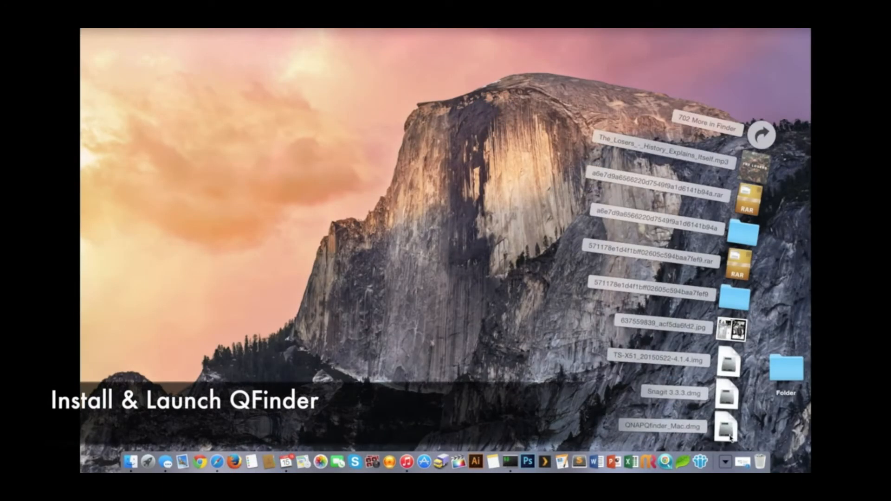
click(727, 429)
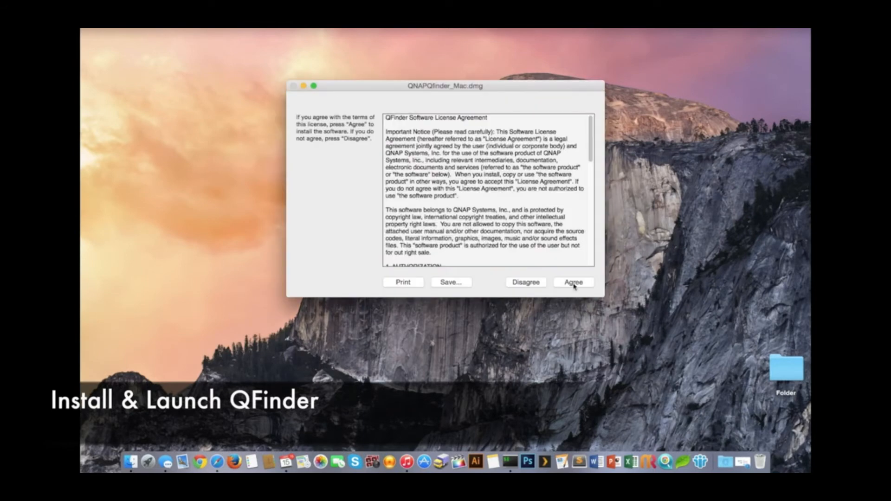
click(574, 284)
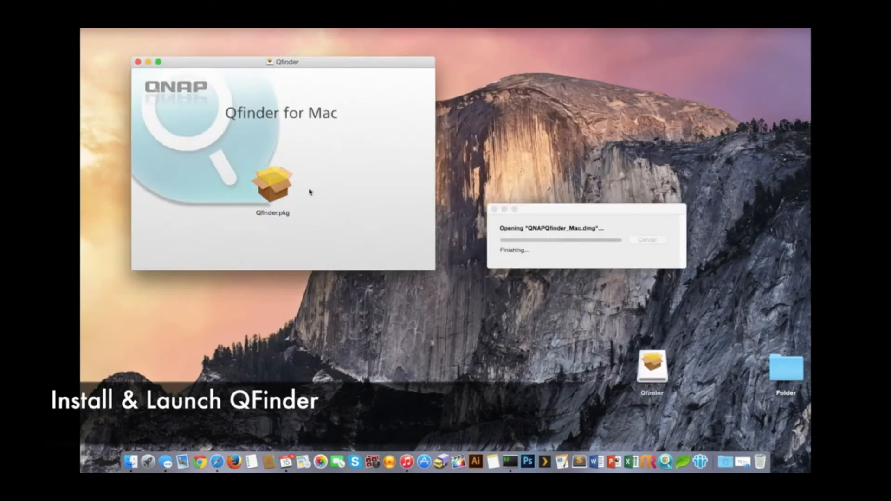
double_click(277, 185)
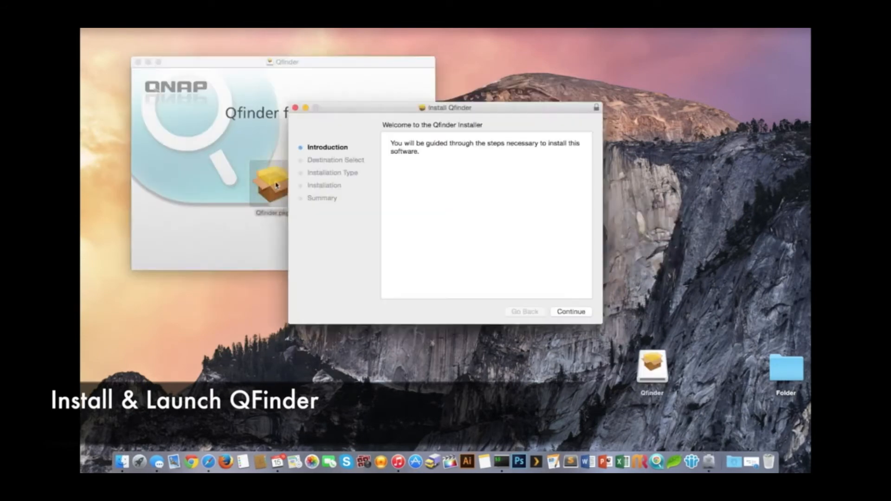
Install Qfinder on Macintosh HD, authorizing with the Mac password, then close the installer.
click(574, 312)
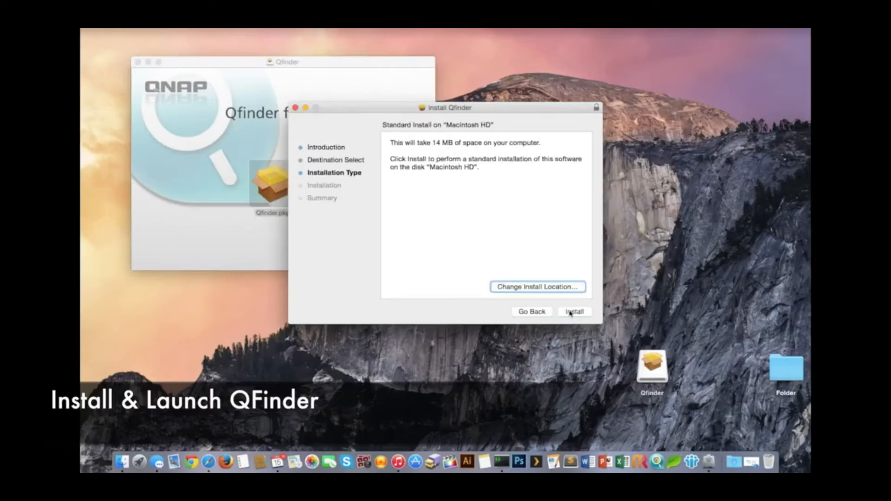
click(571, 314)
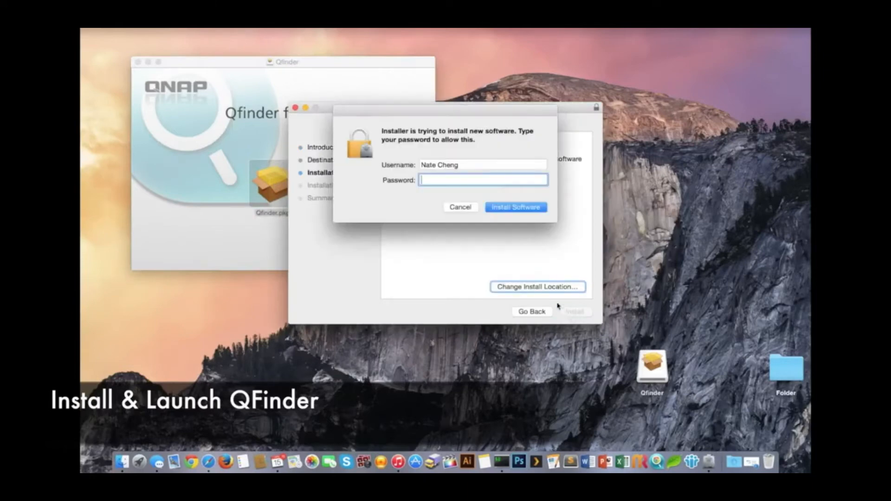
text(•••••••••)
key(Return)
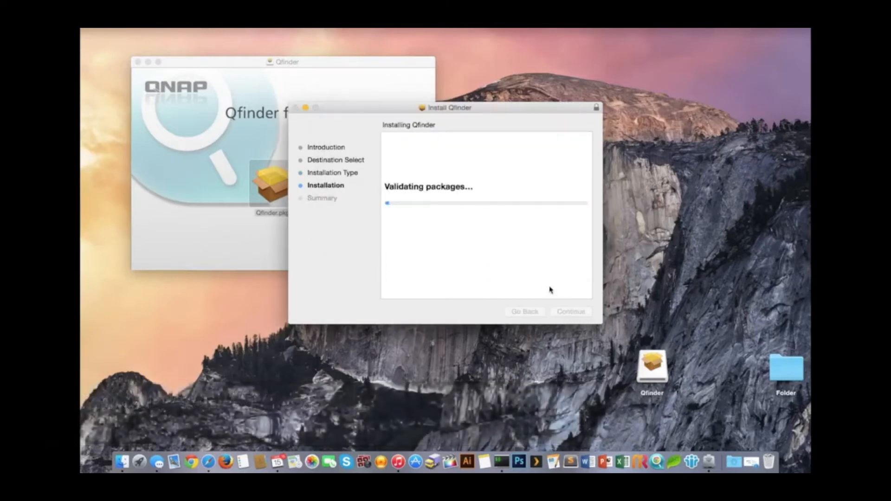
click(575, 312)
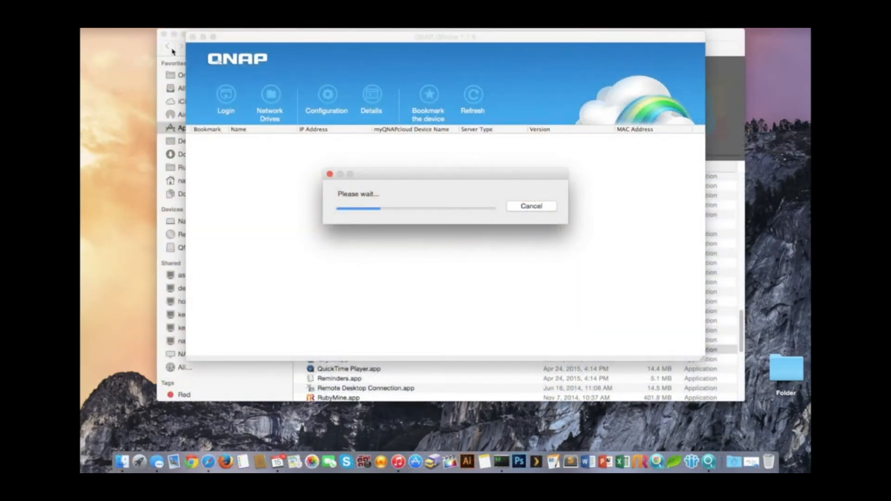
Close Finder, decline the prompt, then run Quick Setup Wizard for NASE9E29C in the browser.
click(164, 34)
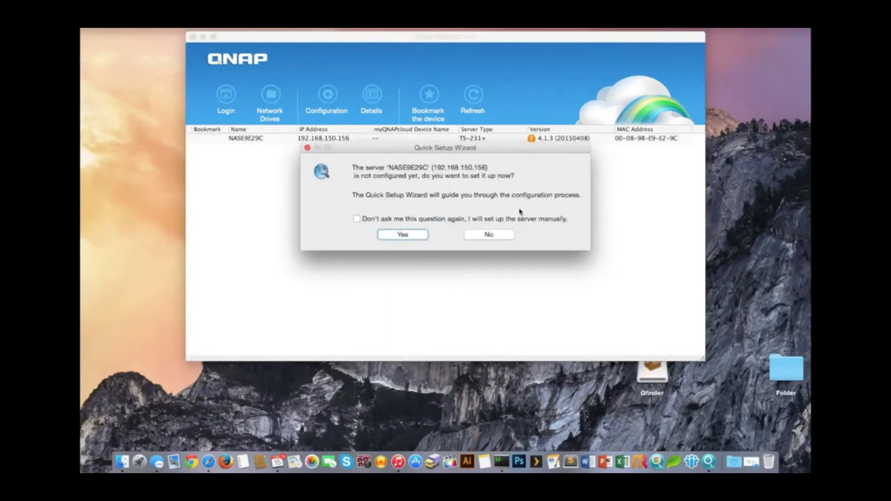
click(484, 233)
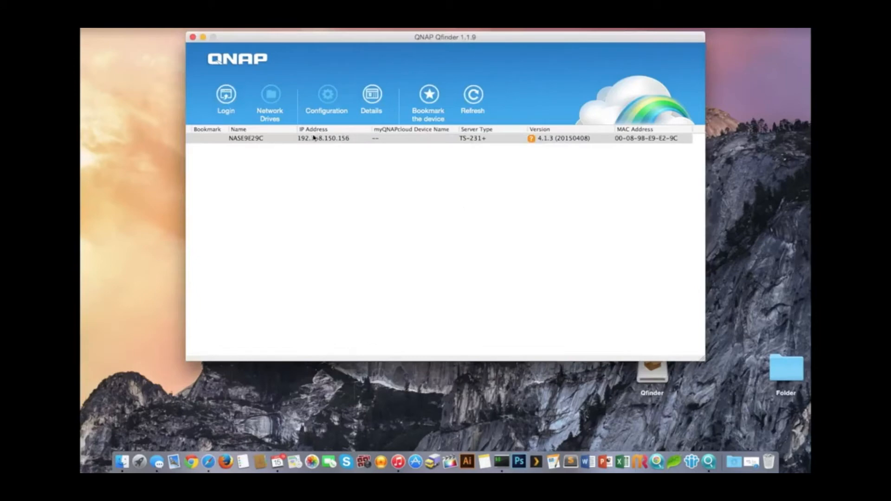
double_click(278, 141)
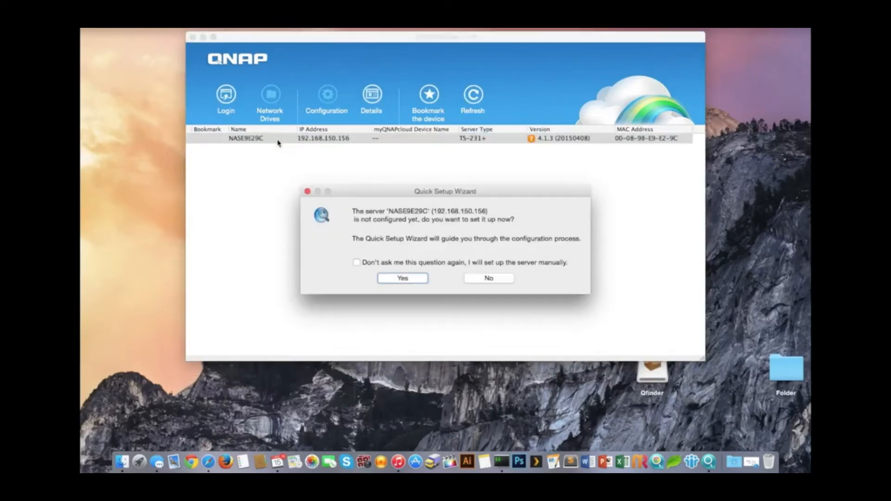
click(403, 277)
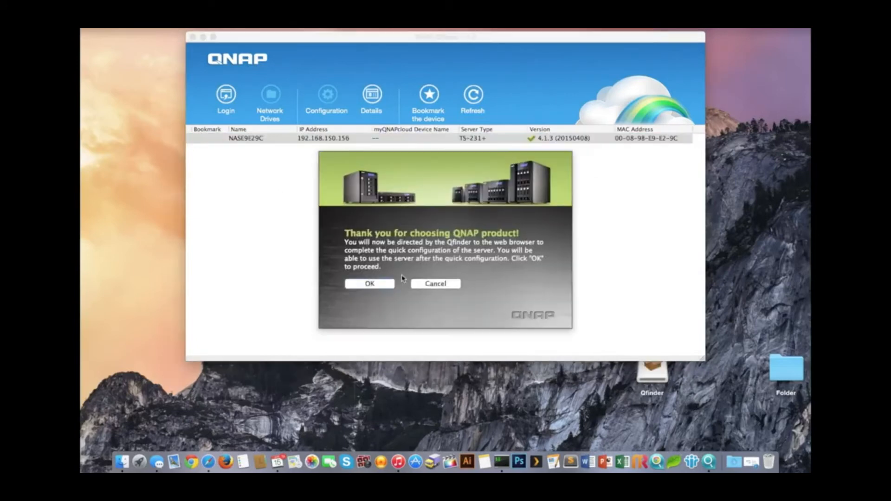
click(386, 284)
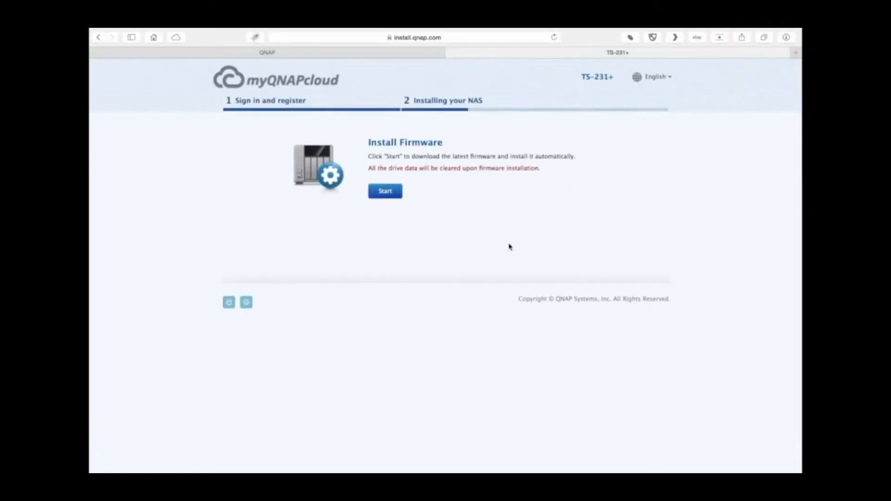
Start downloading and installing the latest firmware on the TS-231+.
click(382, 192)
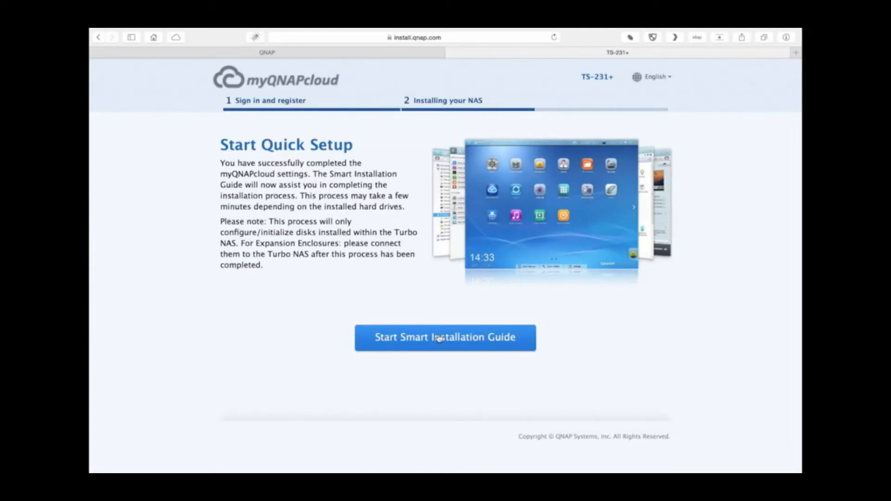
Start the Smart Installation Guide and name the NAS HOME231, keeping the admin password.
click(465, 343)
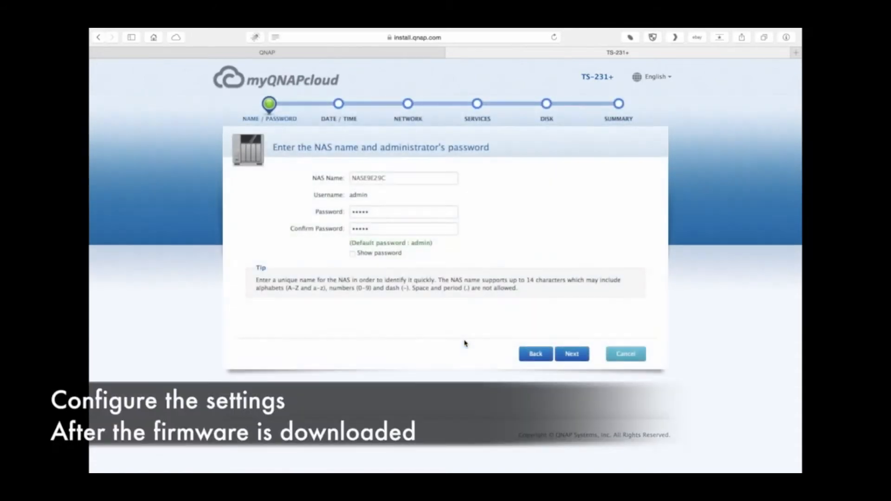
drag(400, 177, 331, 173)
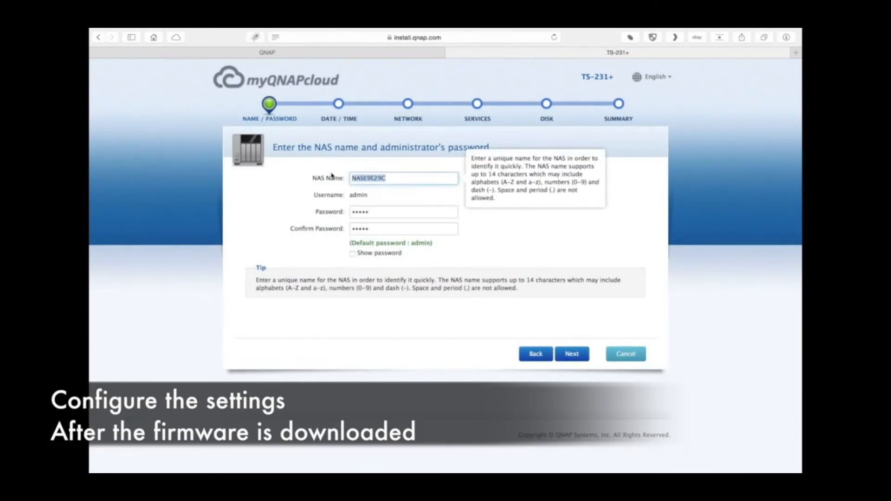
text(HOME231)
click(382, 231)
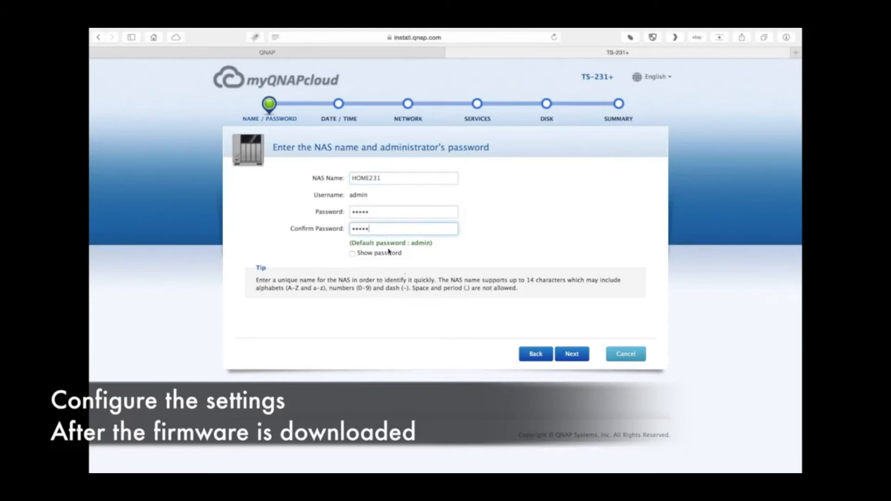
click(581, 359)
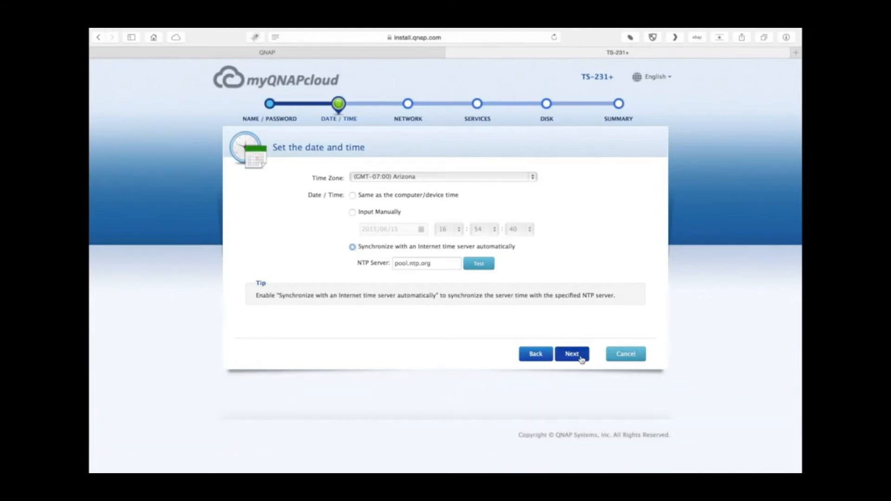
Accept Arizona time synced with pool.ntp.org and automatic DHCP network settings.
click(581, 359)
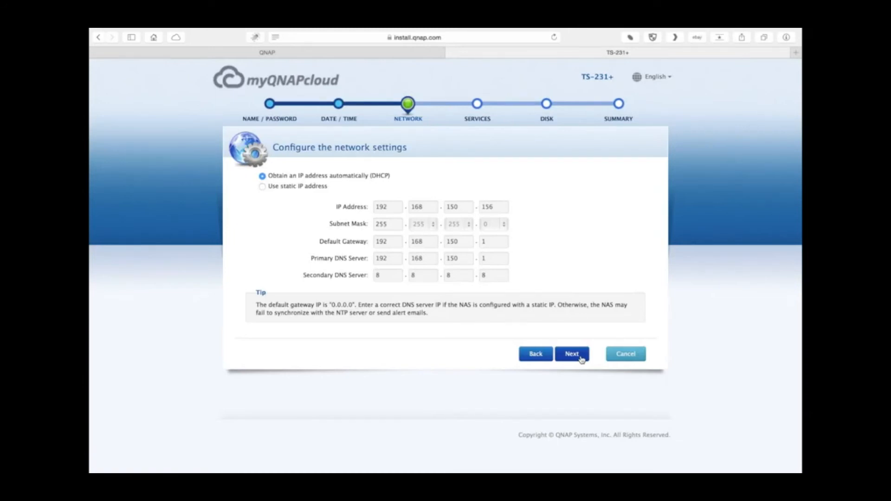
click(571, 354)
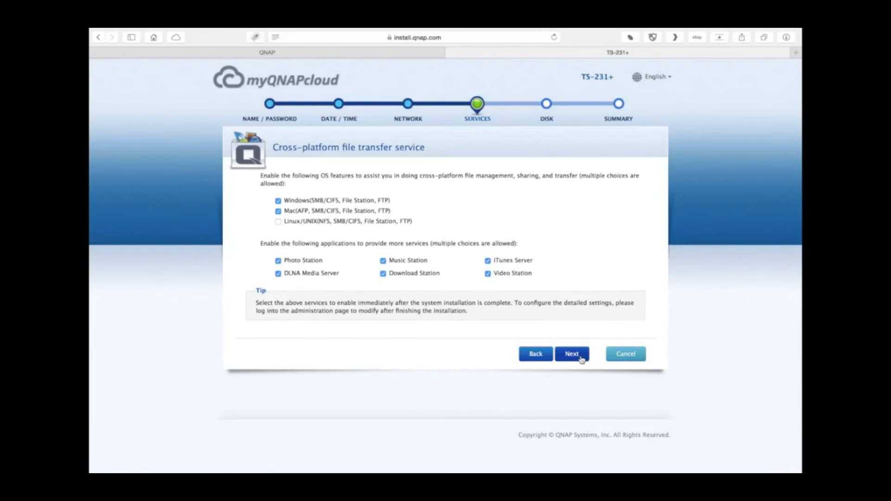
Keep Windows/Mac file sharing with all six apps and the Single disk 1.81 TB configuration.
click(581, 359)
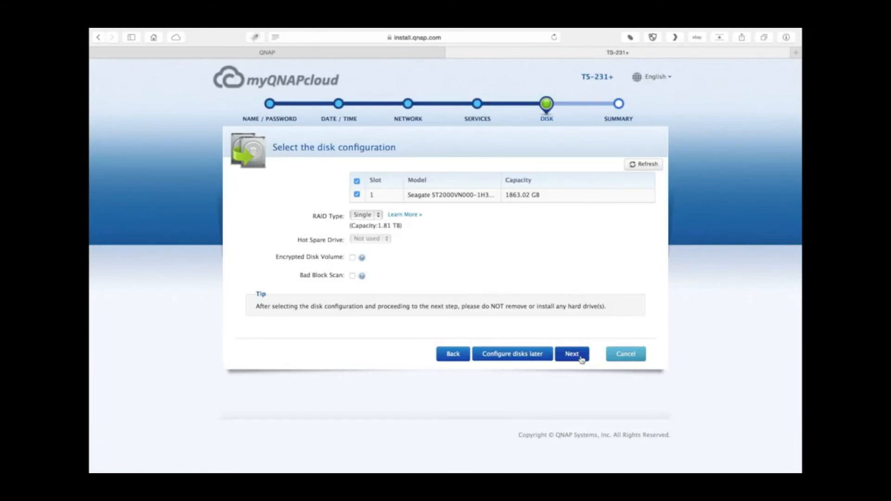
click(581, 359)
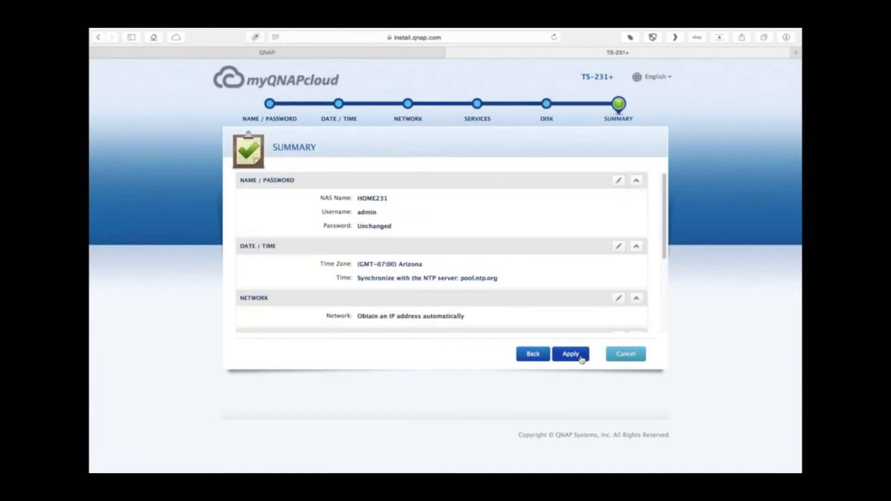
Apply the HOME231 summary settings and approve initializing the Seagate drive.
click(581, 359)
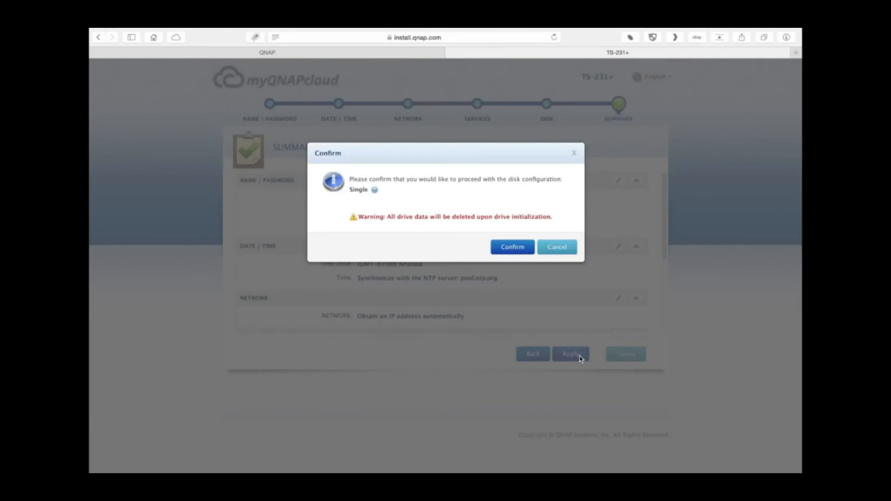
click(513, 248)
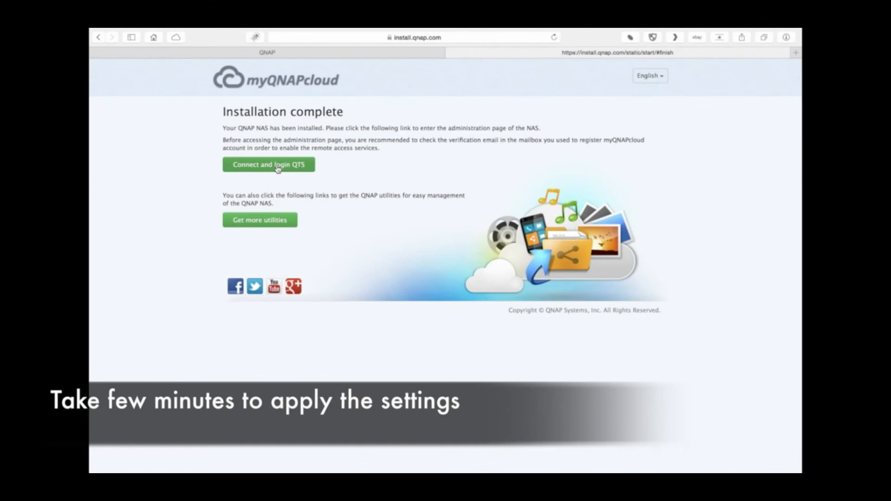
Open HOME231's QTS page and sign in as admin with the account password, saving it in Safari.
click(278, 166)
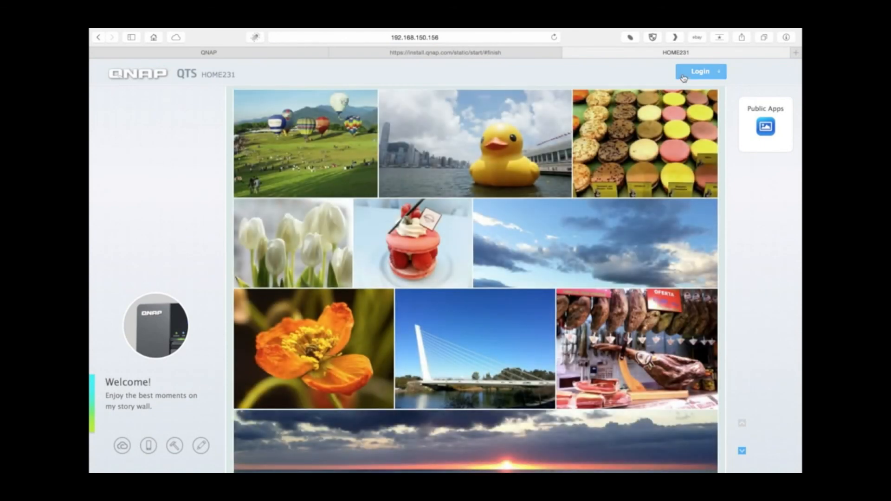
click(682, 74)
text(admin)
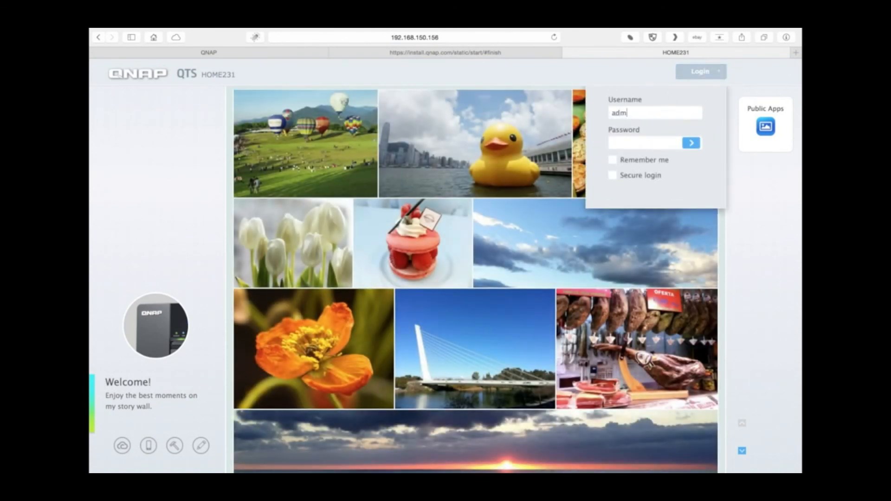
key(Tab)
text(•••••)
click(692, 143)
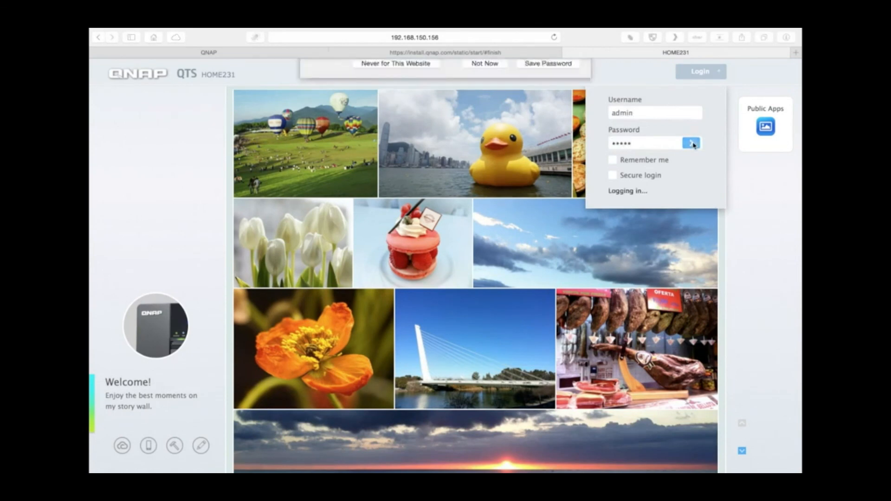
click(544, 114)
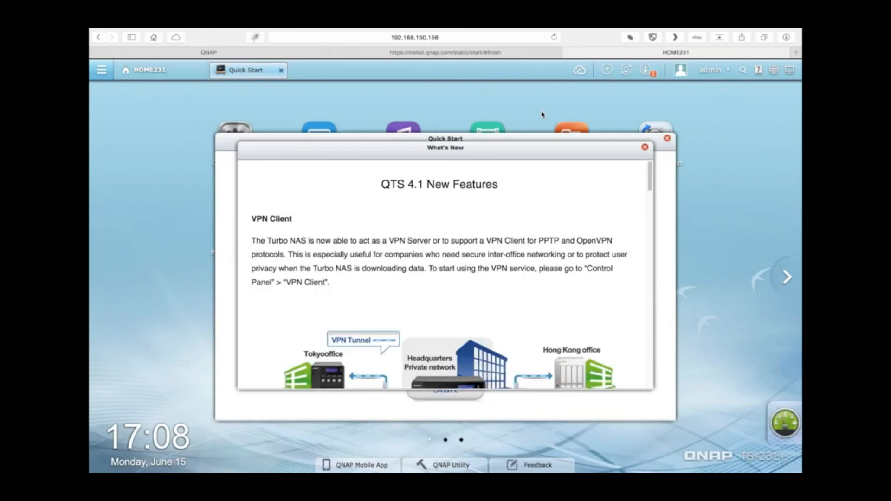
Close the What's New and Quick Start windows and answer the show-next-login prompt.
click(644, 149)
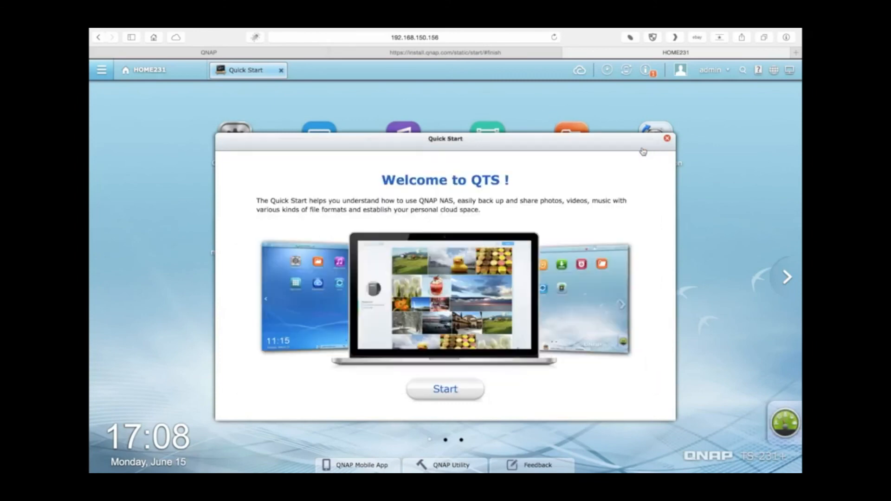
click(667, 139)
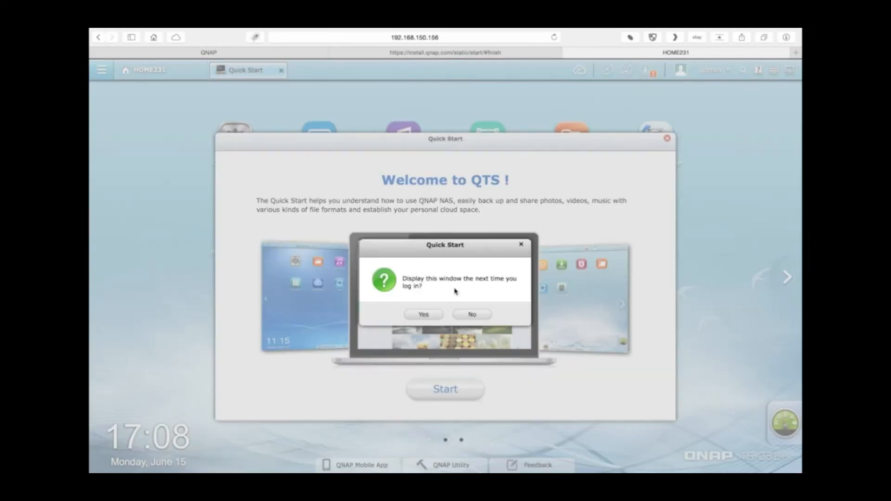
click(424, 316)
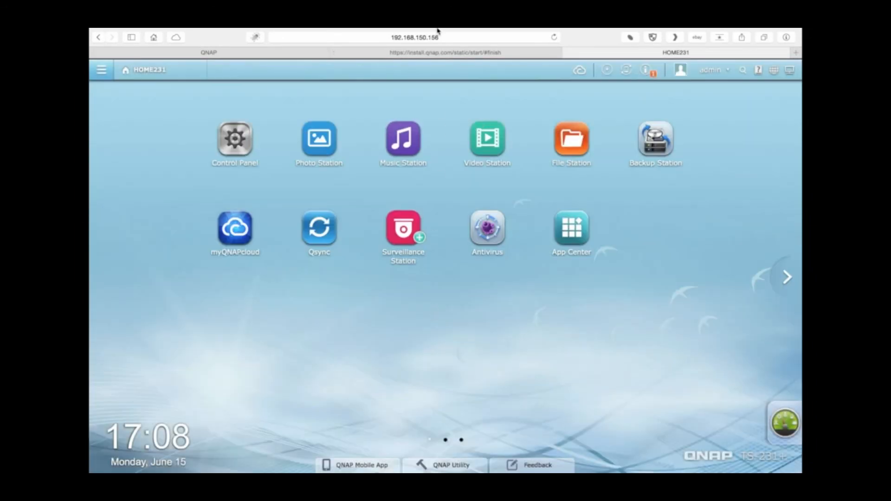